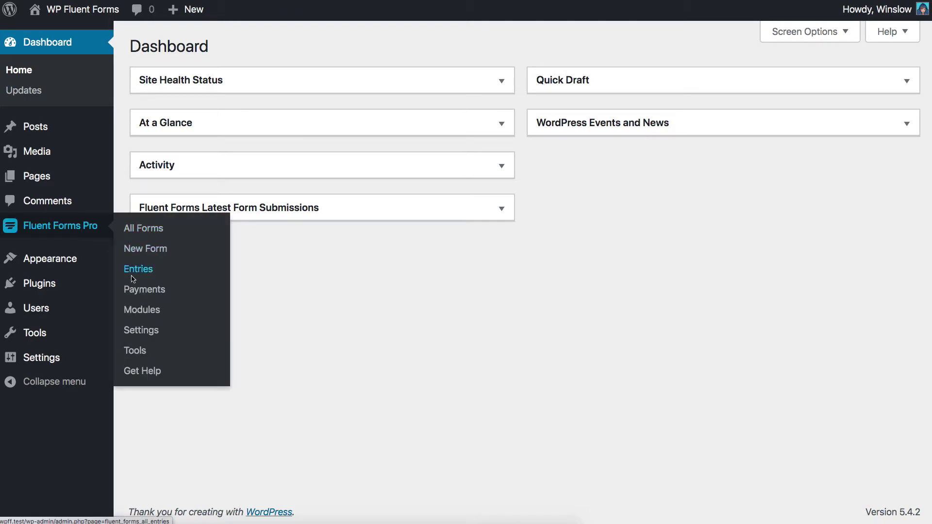
Turn on the ActiveCampaign module under Fluent Forms Pro Modules and go to Global Settings
click(141, 310)
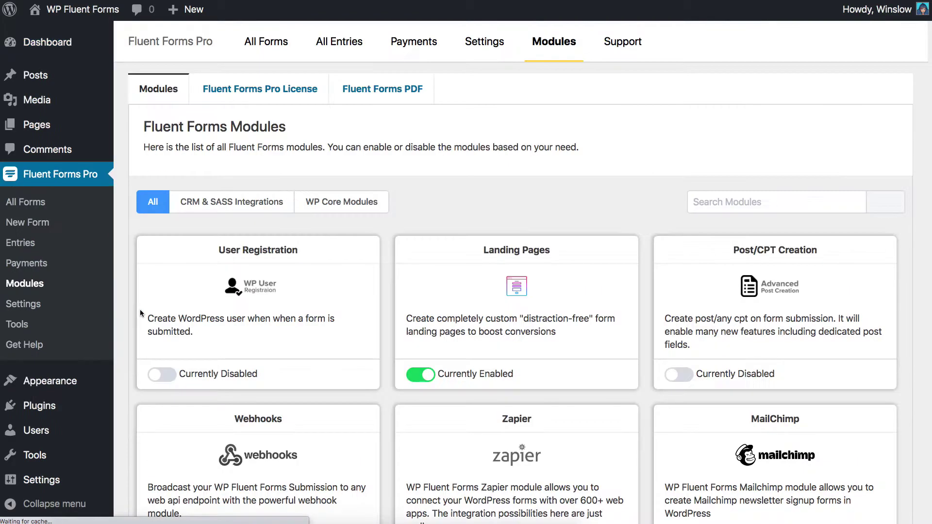
scroll(140, 309, down, 5)
scroll(140, 310, down, 3)
scroll(140, 310, down, 3)
scroll(139, 309, down, 2)
scroll(140, 310, up, 7)
scroll(140, 309, up, 5)
scroll(140, 309, up, 2)
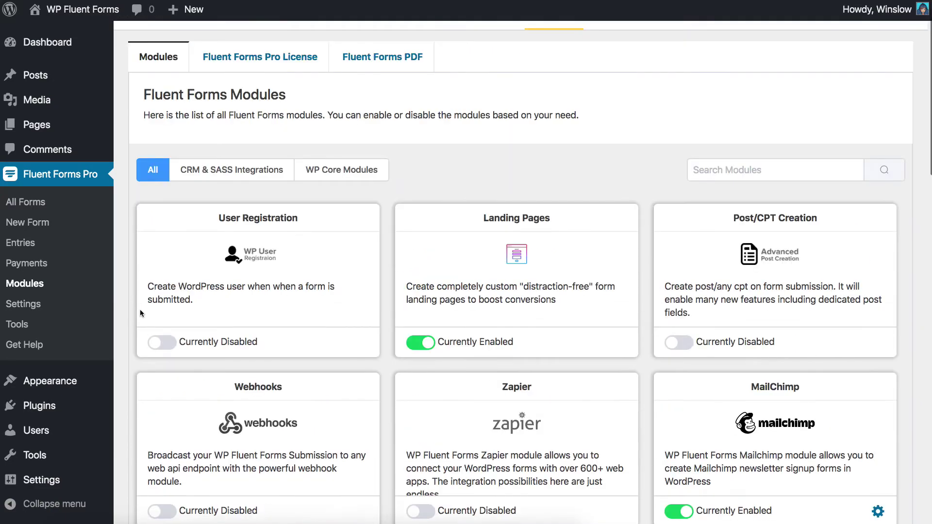
scroll(140, 310, down, 3)
scroll(140, 310, down, 2)
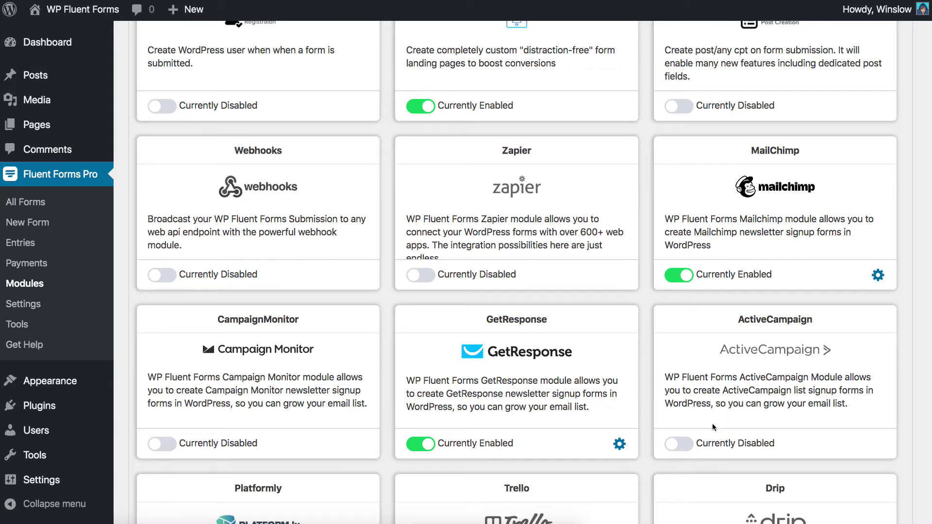
click(679, 444)
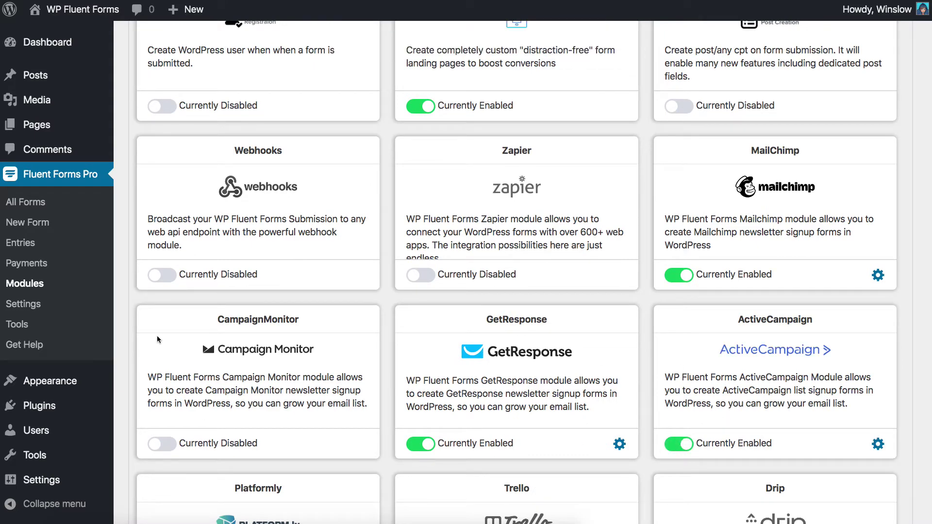
click(24, 303)
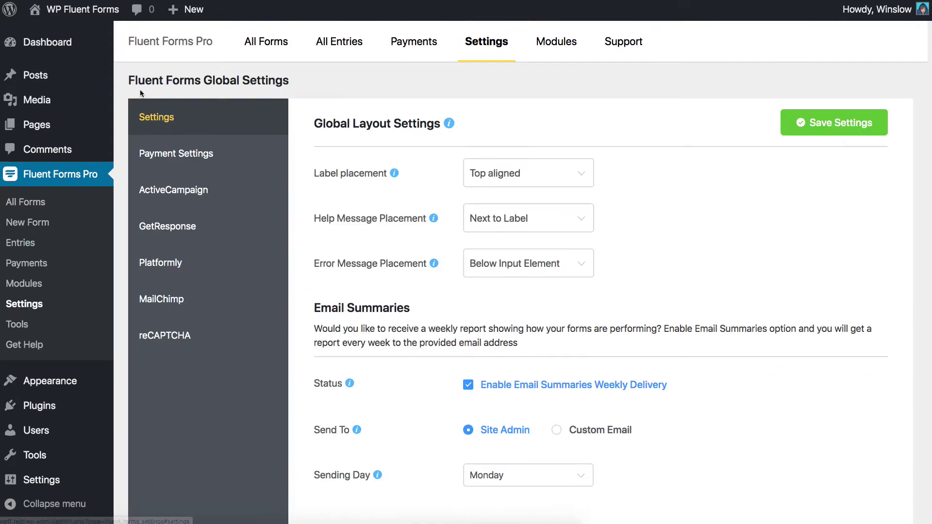
Bring up the ActiveCampaign API Settings and place the cursor in the empty API URL field
click(191, 190)
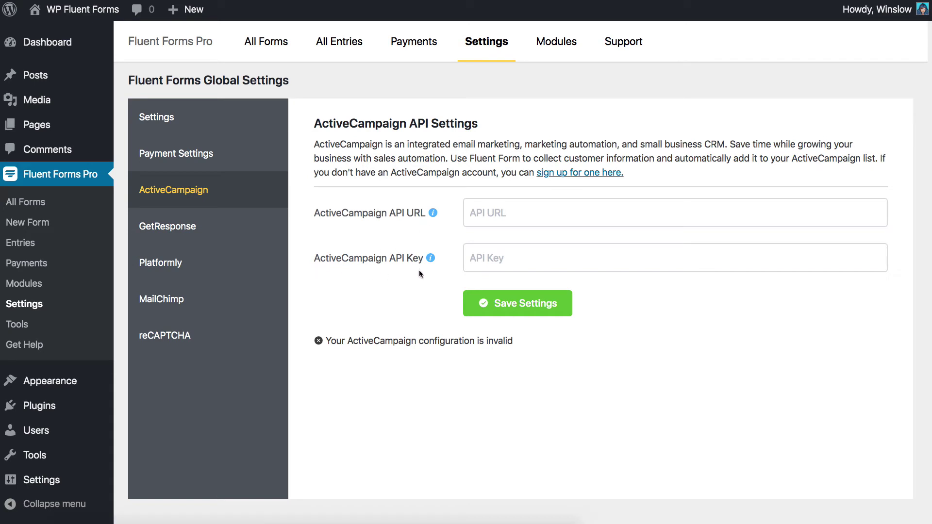
click(492, 213)
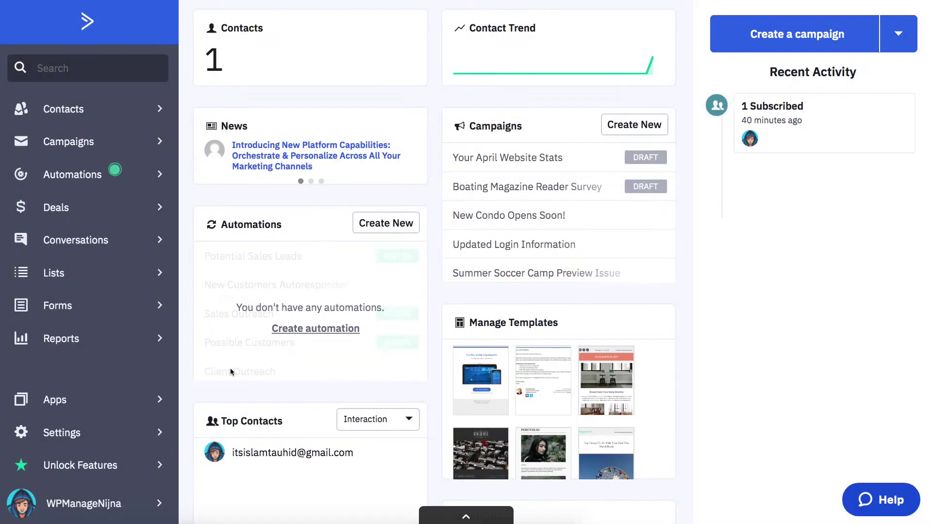
Copy the API Access URL from ActiveCampaign's Settings > Developer page
click(84, 432)
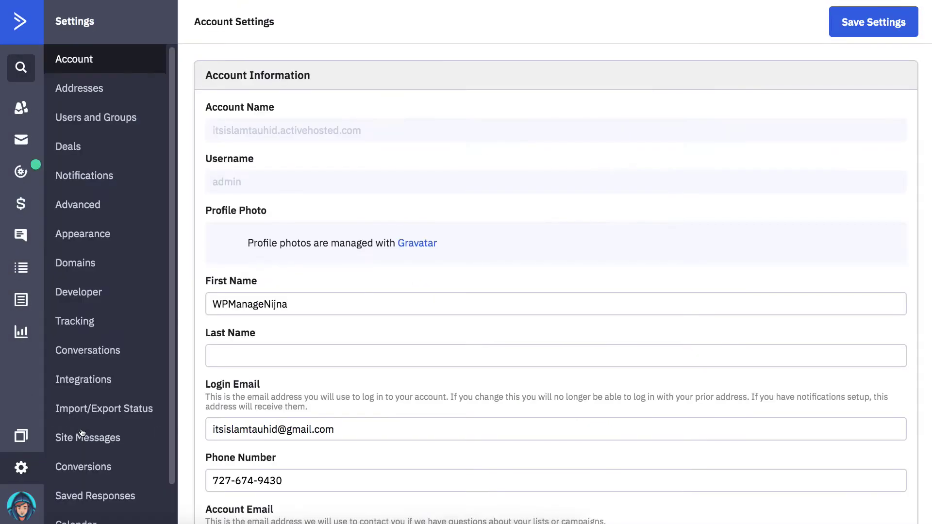
click(77, 297)
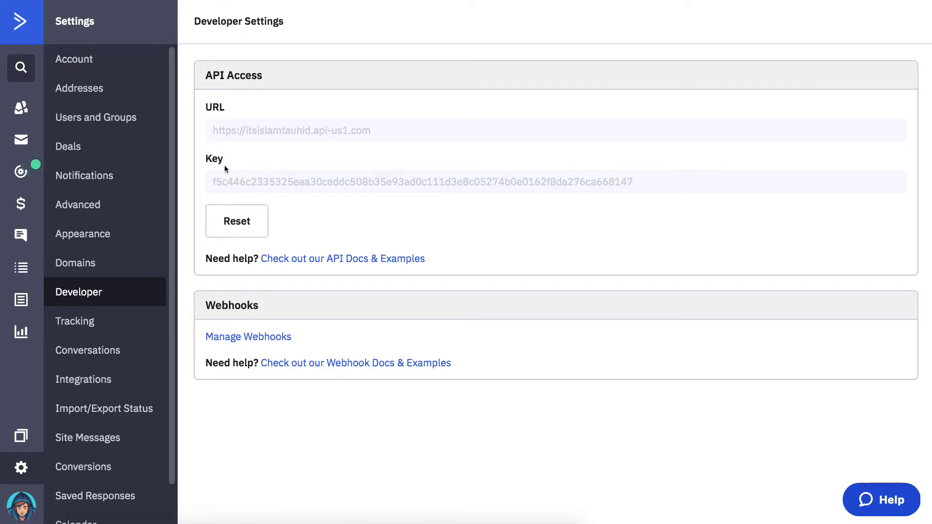
drag(375, 130, 216, 132)
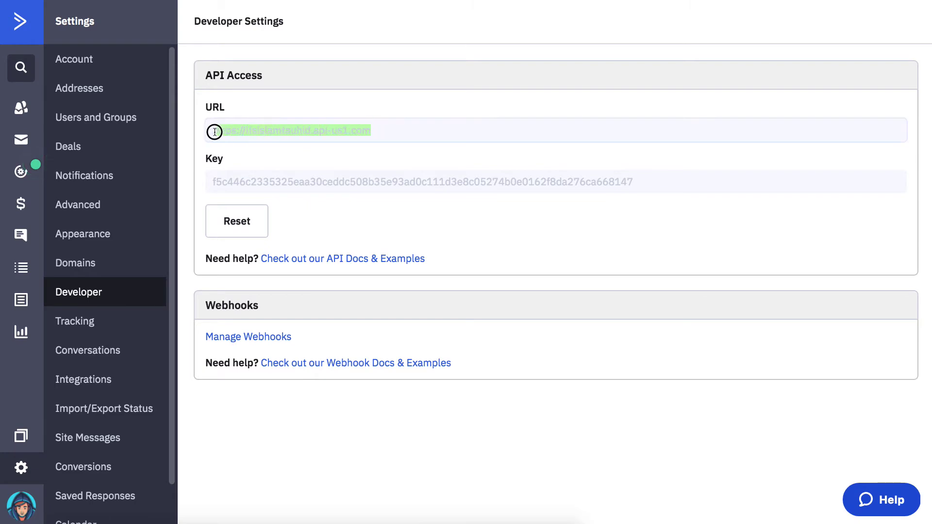
right_click(211, 132)
click(241, 150)
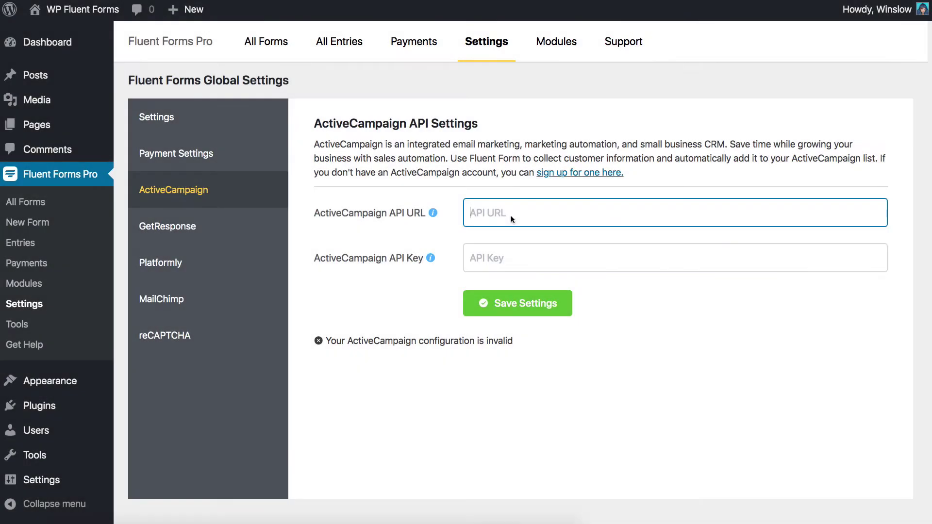
right_click(510, 216)
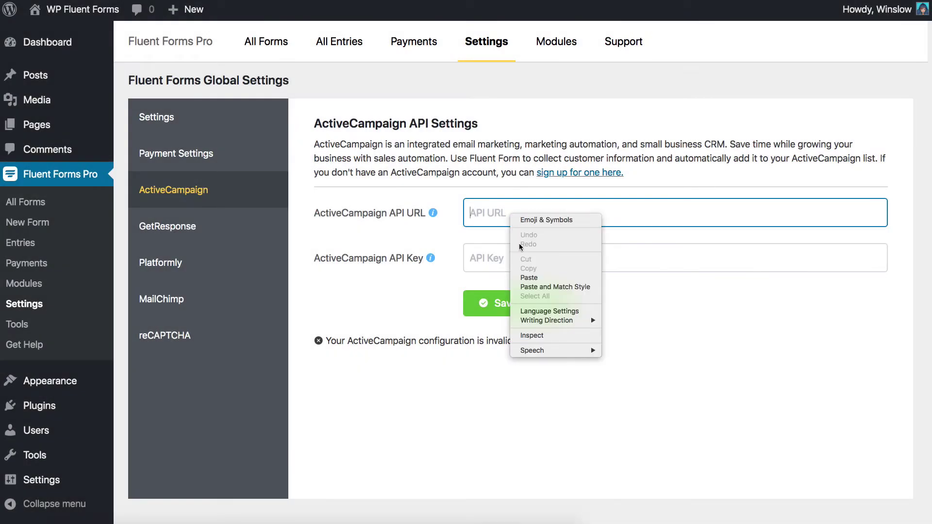
Fill in the ActiveCampaign API URL and copied API key, and save the connection
click(528, 277)
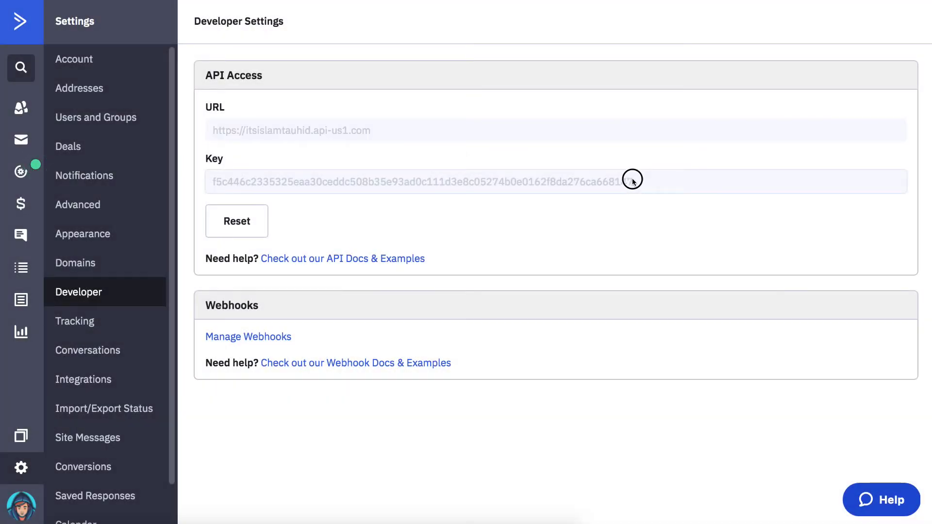
drag(634, 182, 217, 182)
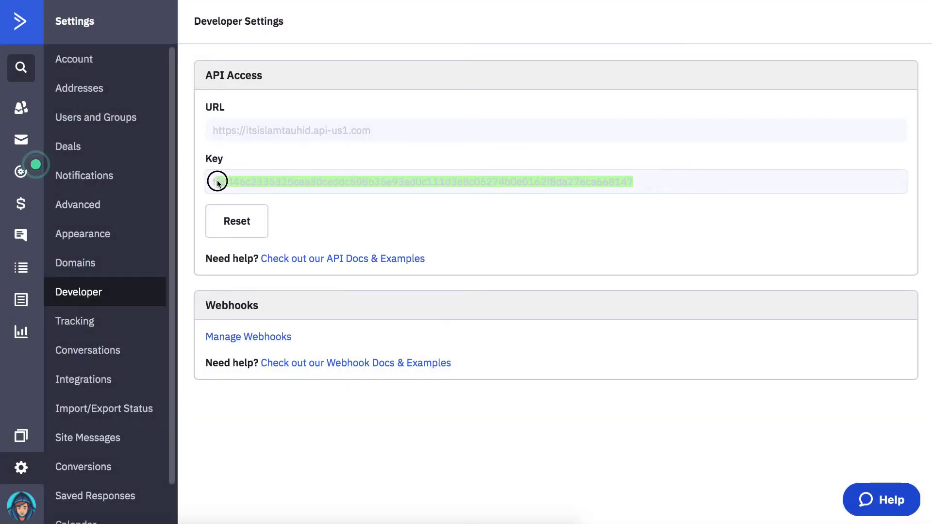
right_click(240, 184)
click(261, 202)
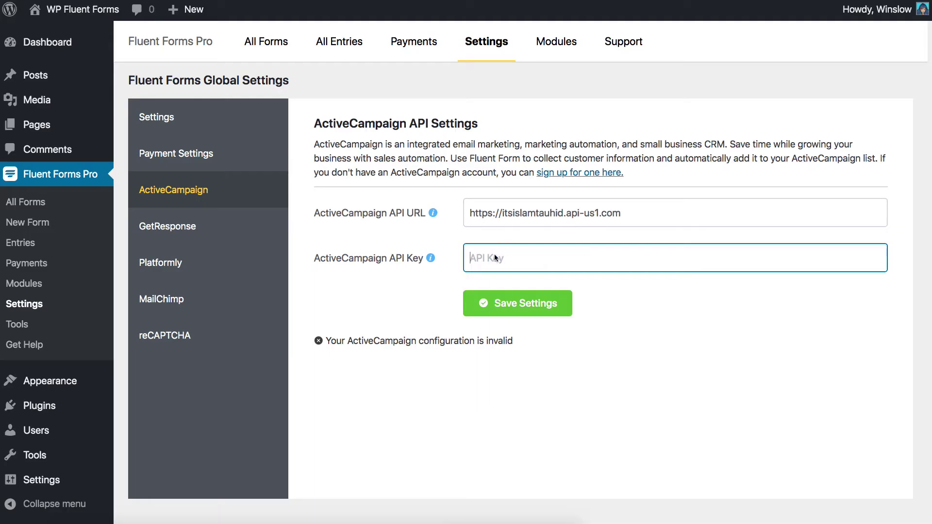
right_click(494, 255)
click(512, 341)
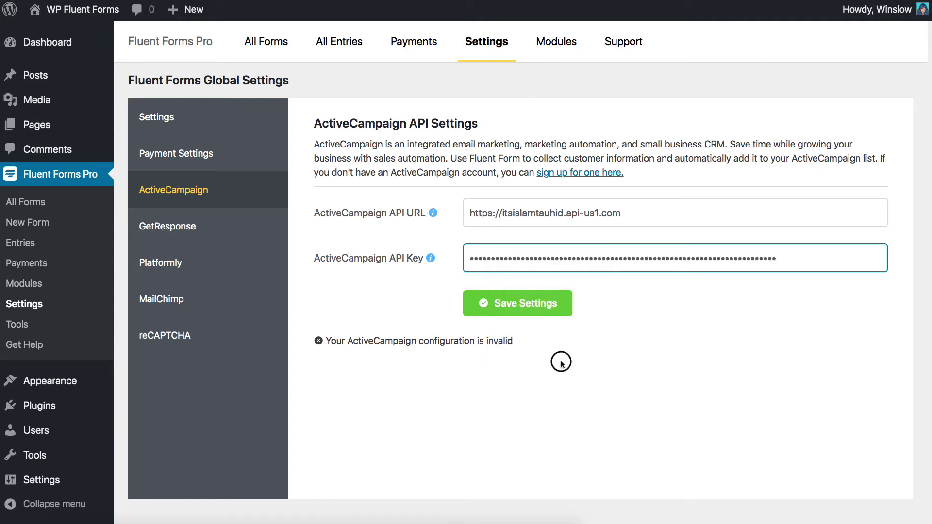
click(537, 303)
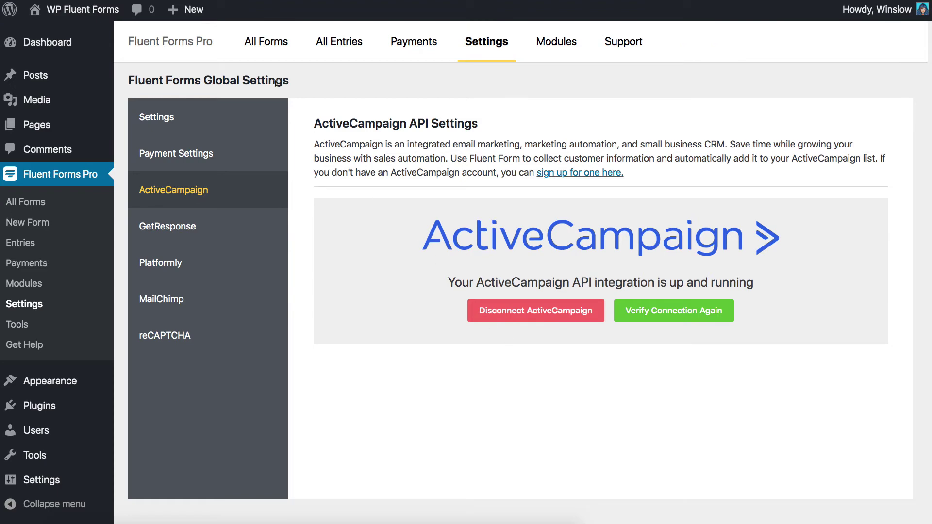
click(267, 41)
mouse_move(221, 163)
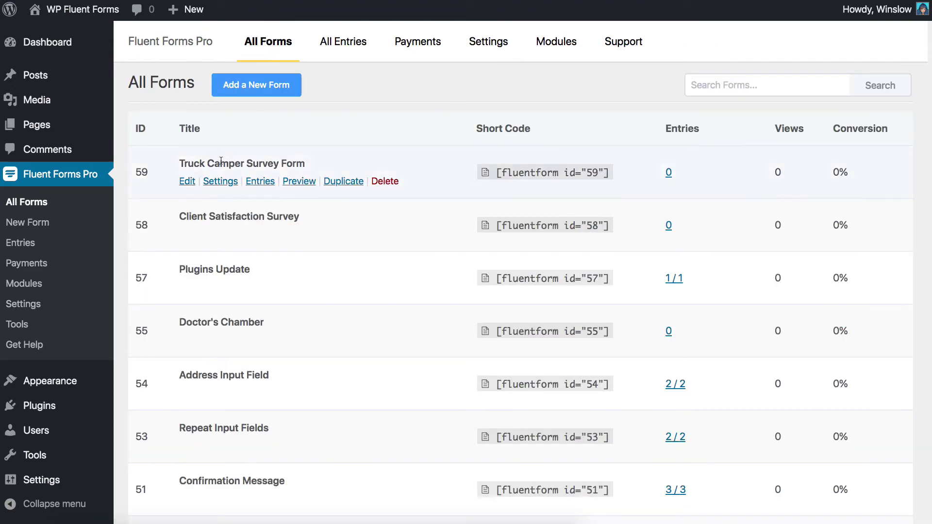
Add a new ActiveCampaign Integration feed under the Truck Camper Survey Form's Marketing & CRM Integrations
click(187, 182)
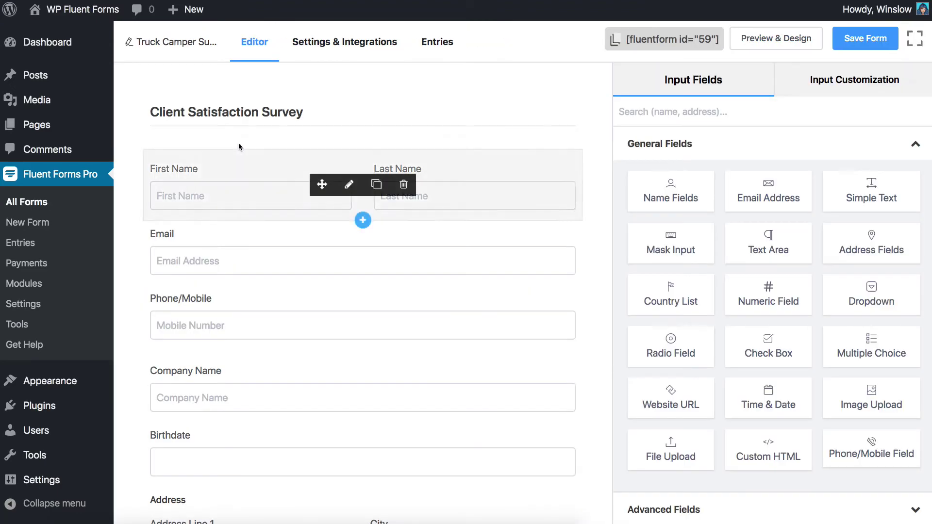
click(344, 42)
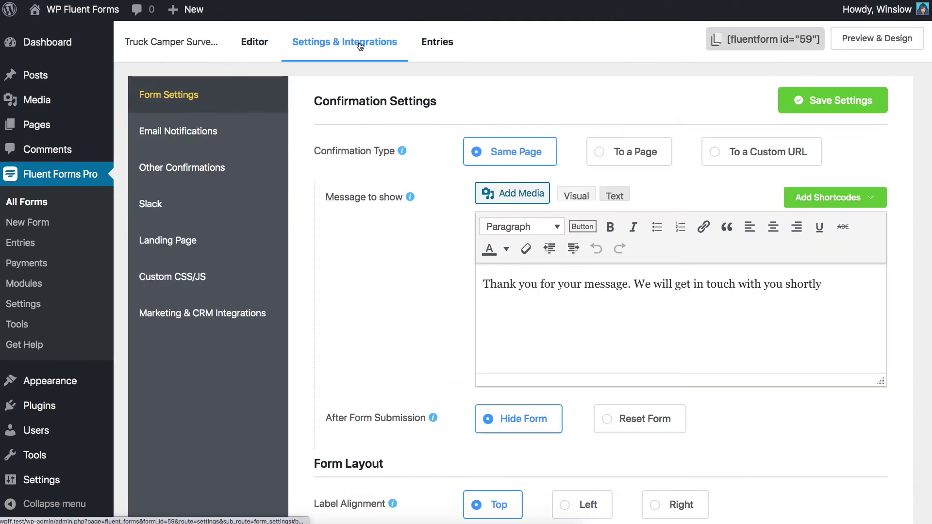
click(208, 313)
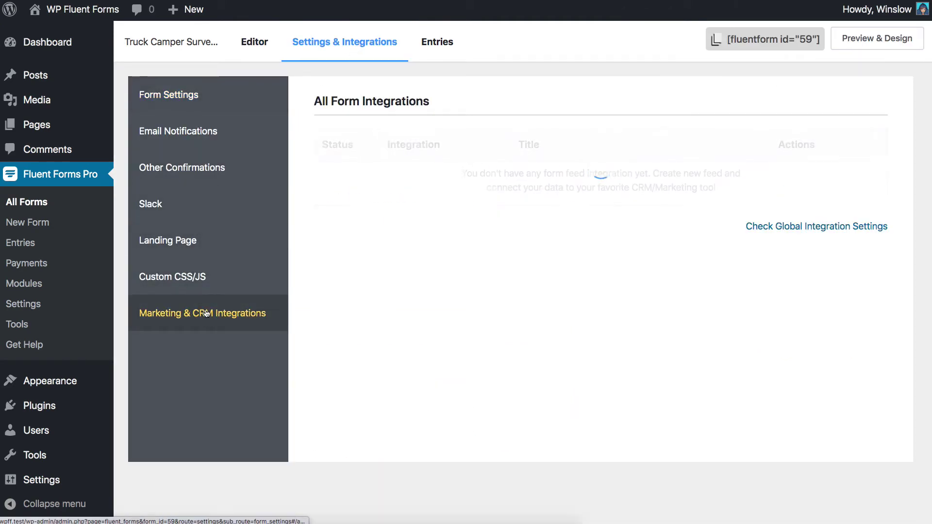
click(817, 99)
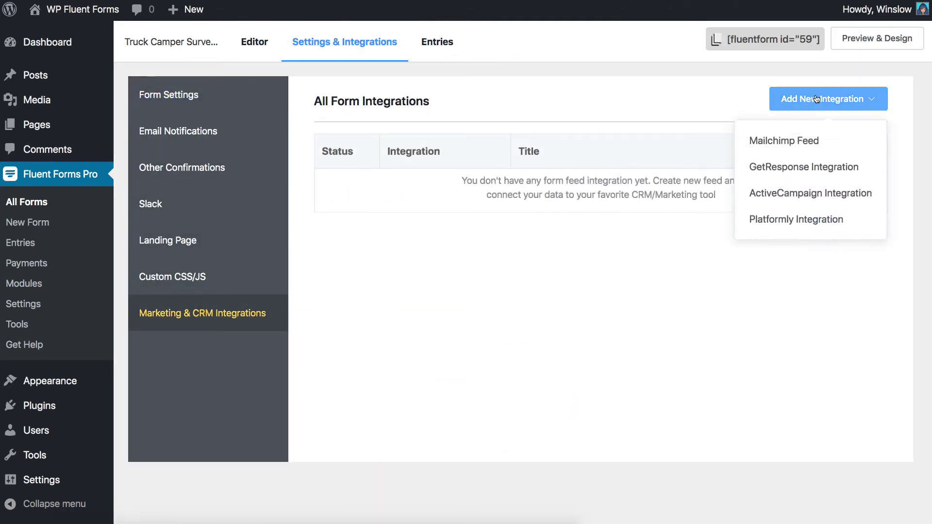
click(792, 194)
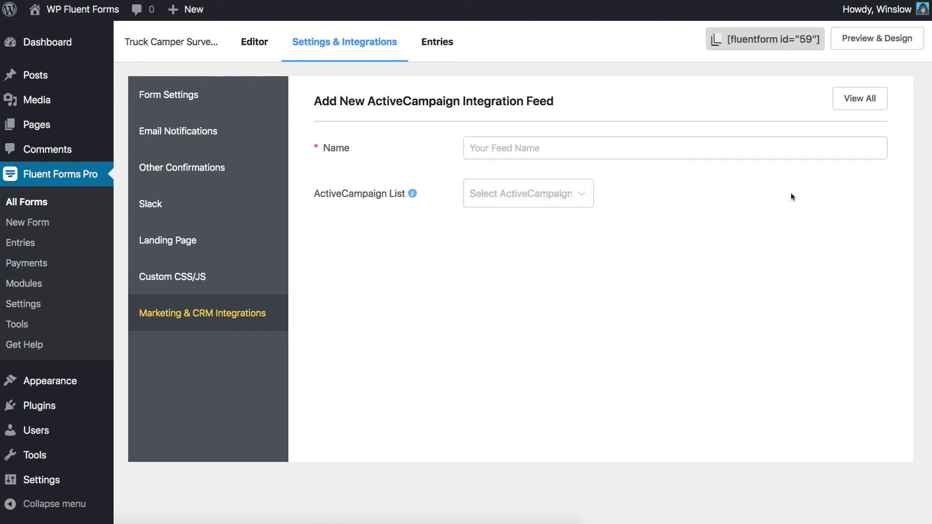
Name the feed 'Test Feed' and send contacts to the Master Contact List
click(557, 148)
text(Test Feed)
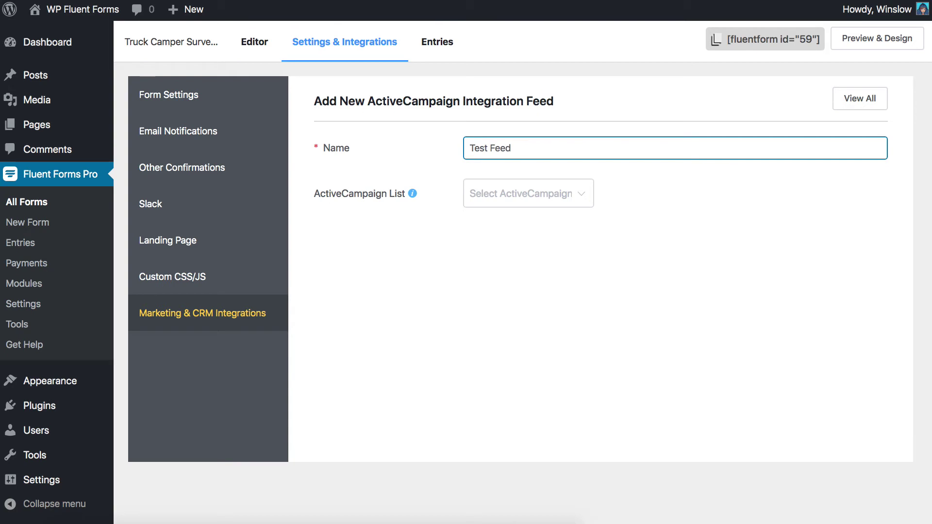
click(550, 194)
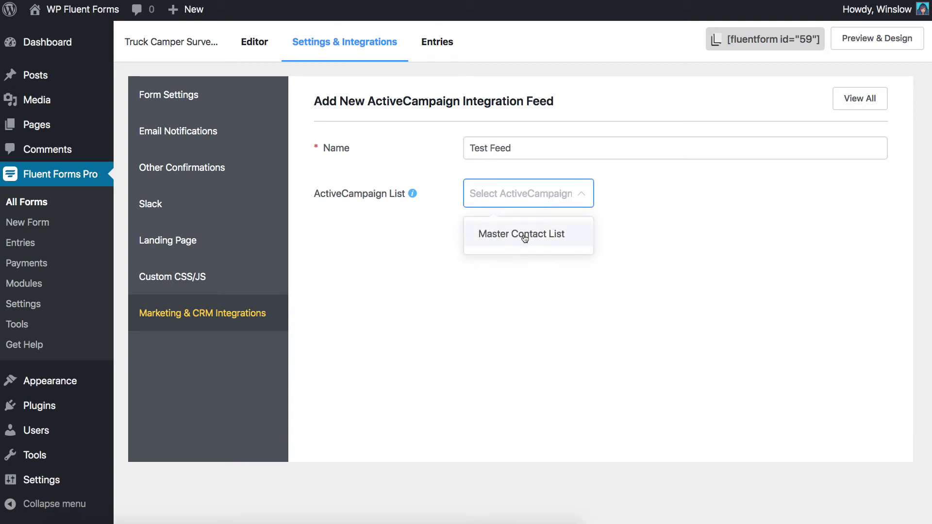
click(525, 234)
click(524, 230)
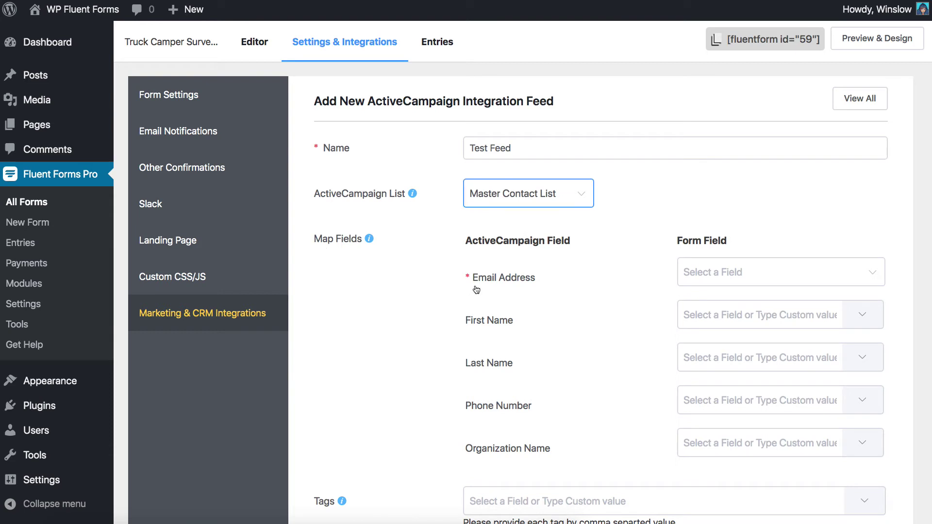
Map Email, names[First Name], names[Last Name], Phone/Mobile and Company Name to the ActiveCampaign contact fields
click(765, 273)
click(765, 310)
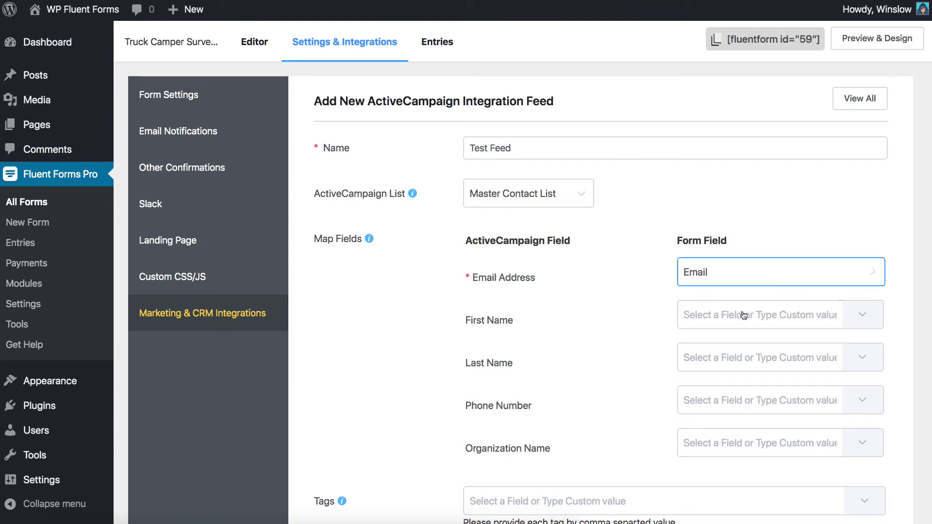
click(876, 318)
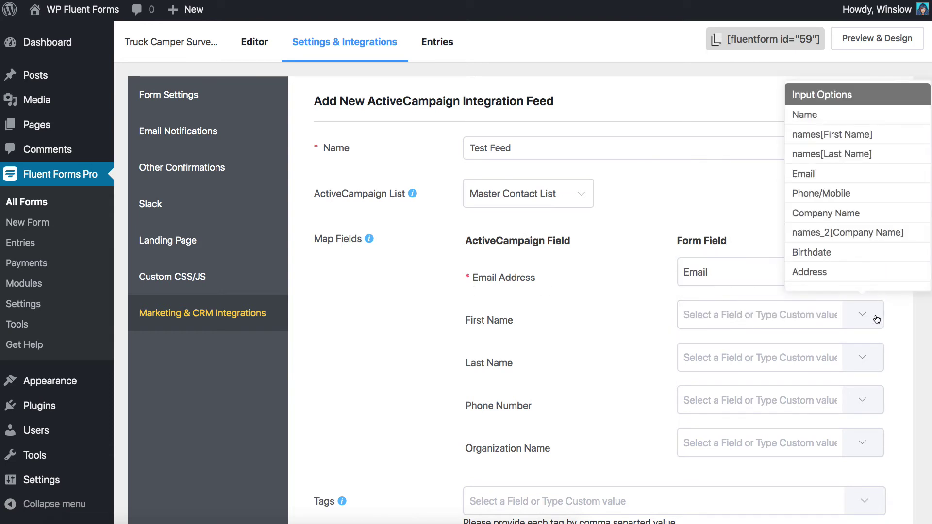
click(845, 130)
click(864, 362)
click(832, 197)
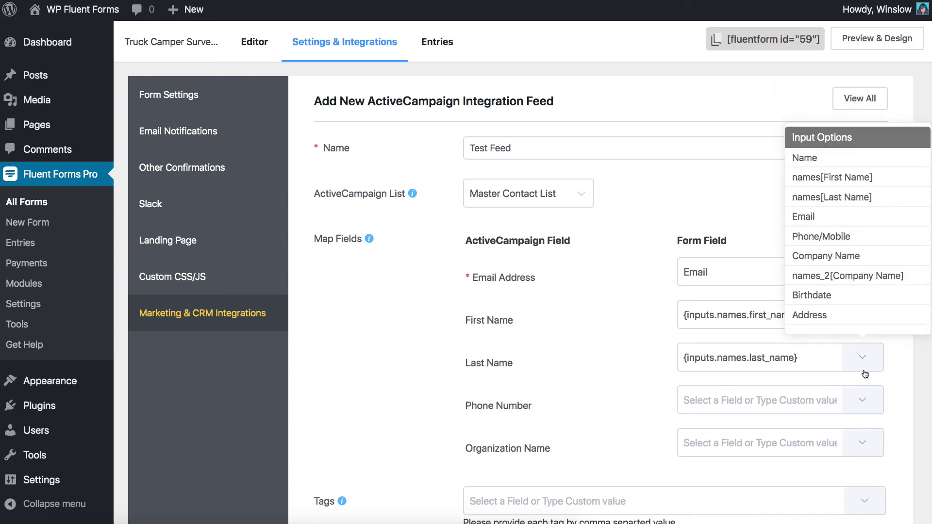
click(864, 399)
click(847, 279)
click(866, 442)
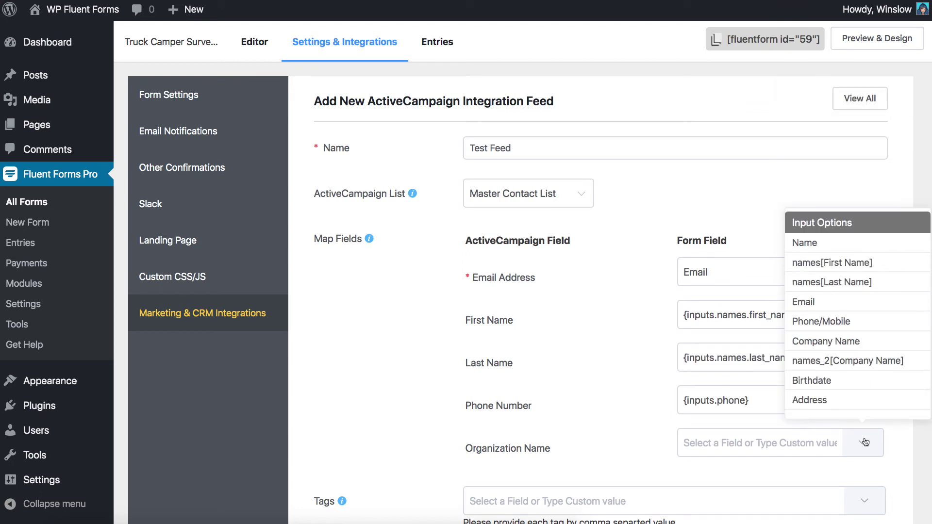
click(844, 364)
click(638, 373)
scroll(638, 372, down, 3)
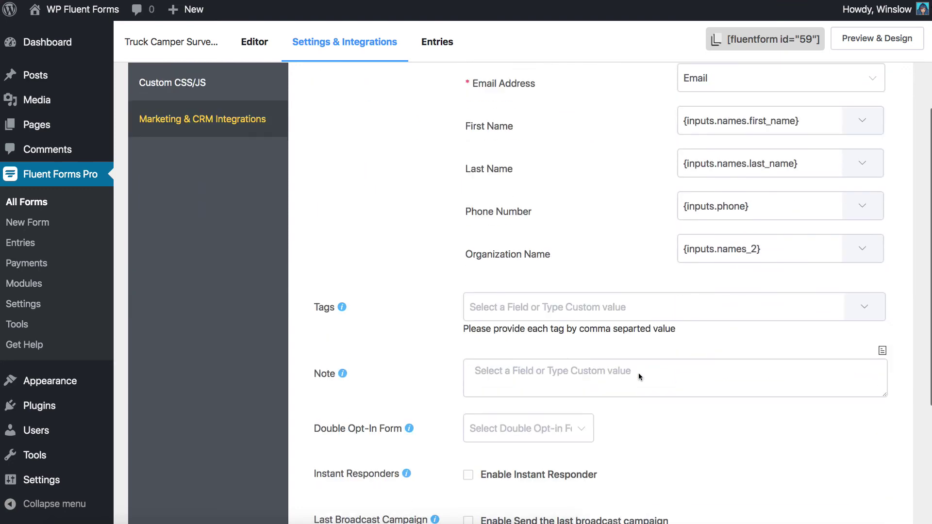
Tag contacts Shopping, Restaurant, Camping and write a hillside note containing {inputs.names}
click(510, 307)
text(Shopping, Restaurant, Camping)
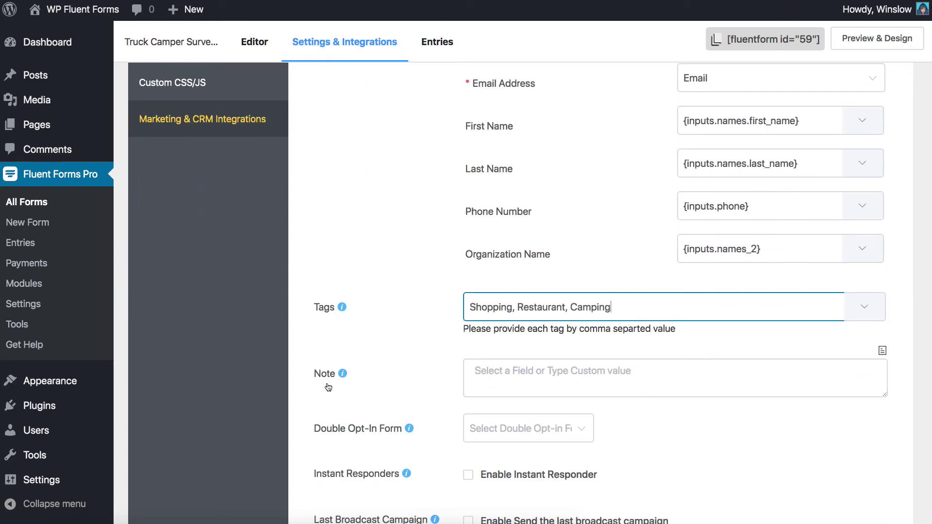
click(506, 374)
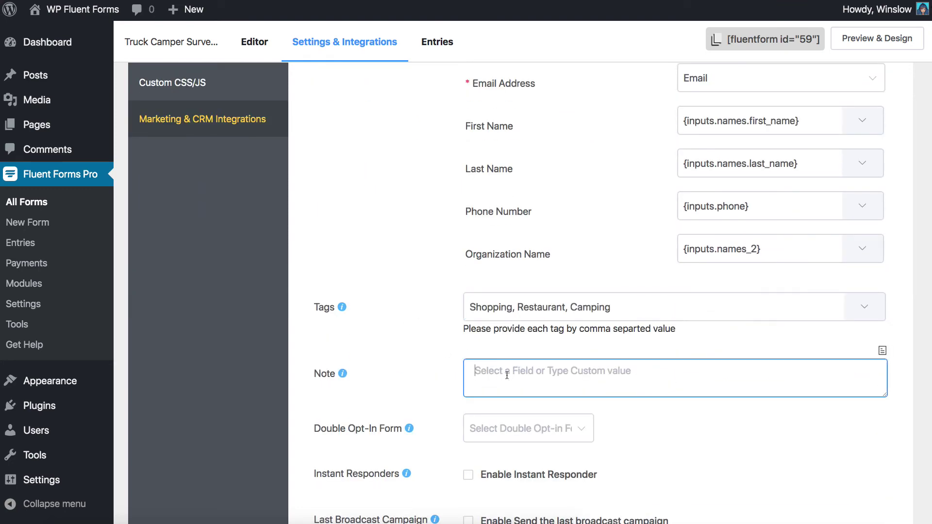
click(882, 352)
click(804, 158)
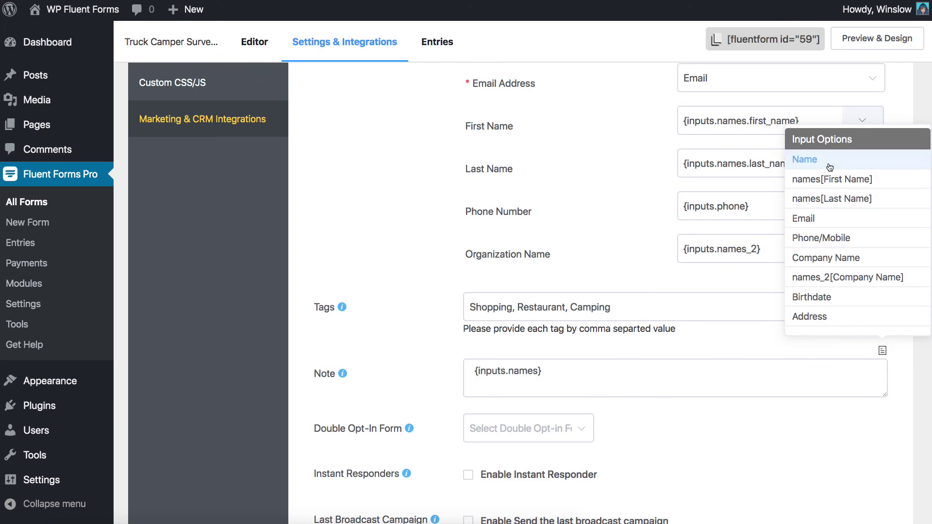
click(578, 368)
text(from hillside area.)
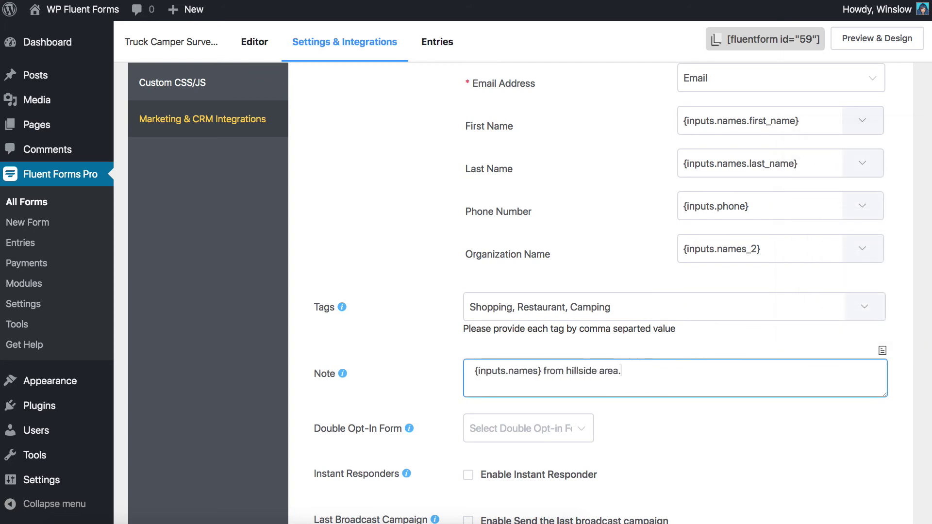
scroll(619, 328, down, 5)
Enable Instant Responder, Last Broadcast Campaign and Conditional Logic for the feed
click(468, 309)
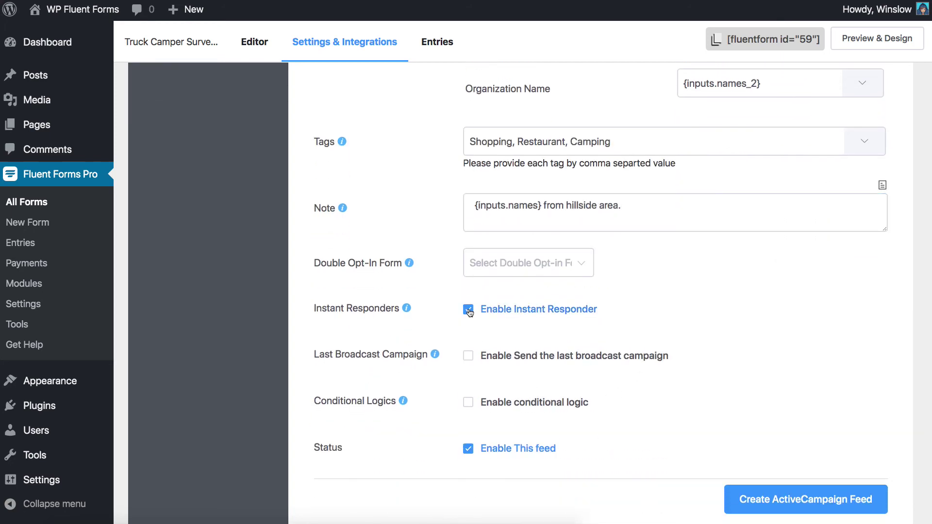
click(469, 355)
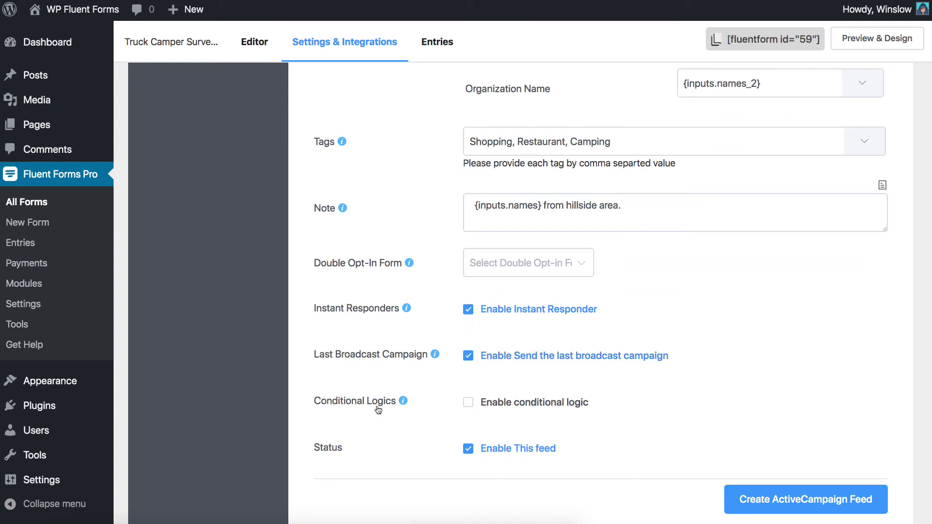
click(468, 403)
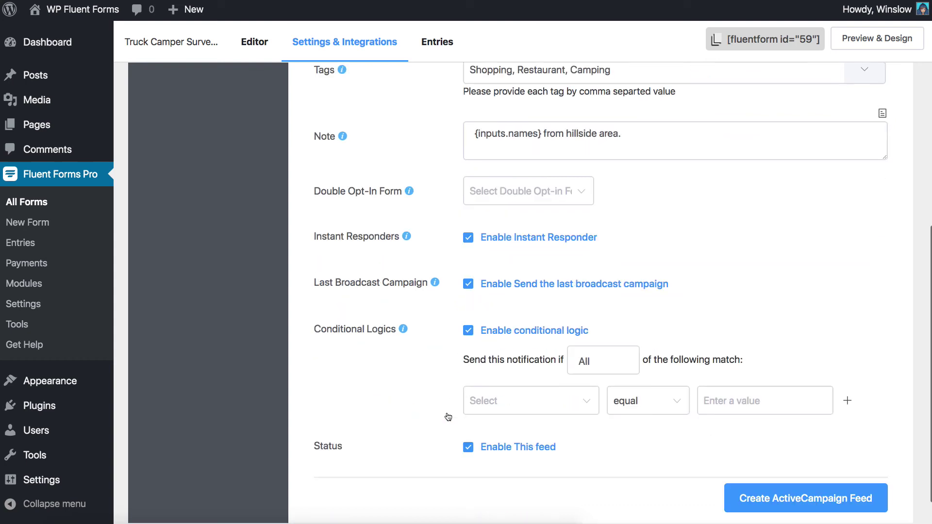
scroll(465, 393, down, 3)
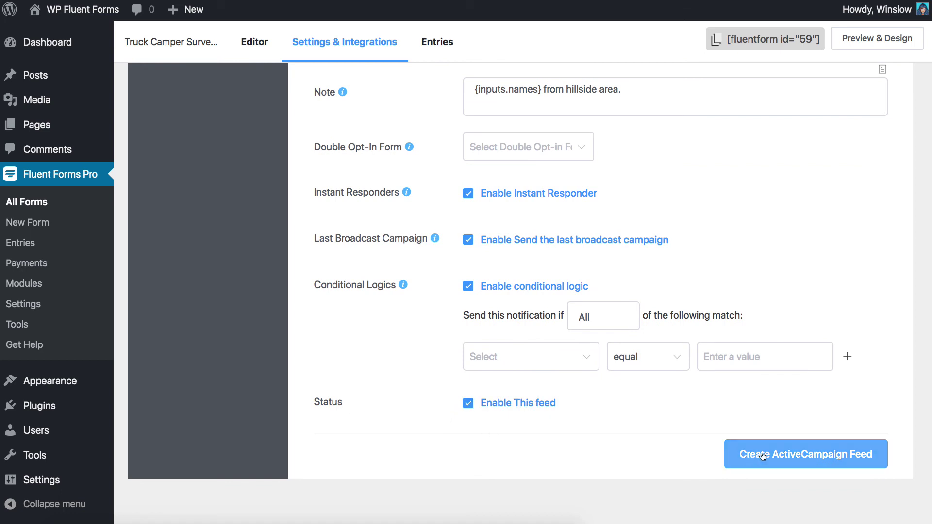
Save Test Feed with Create ActiveCampaign Feed so it shows as enabled for the survey form
click(781, 454)
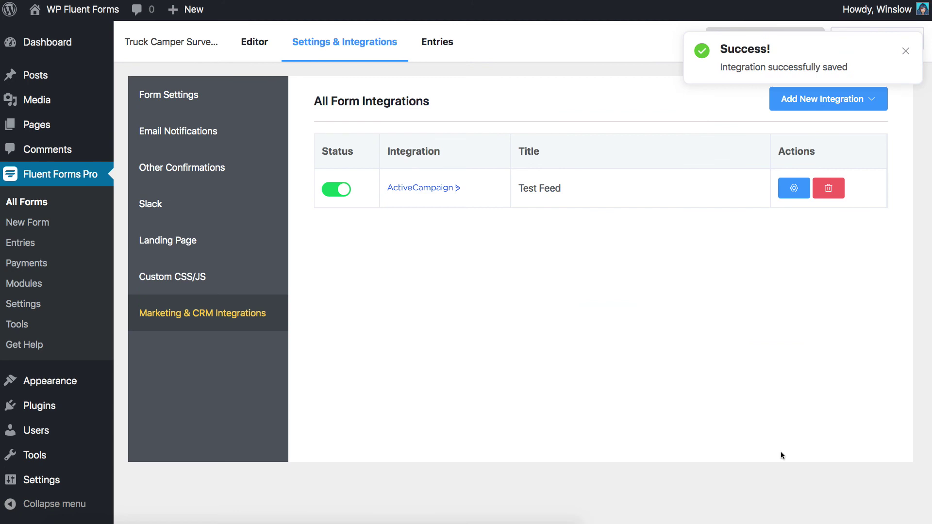